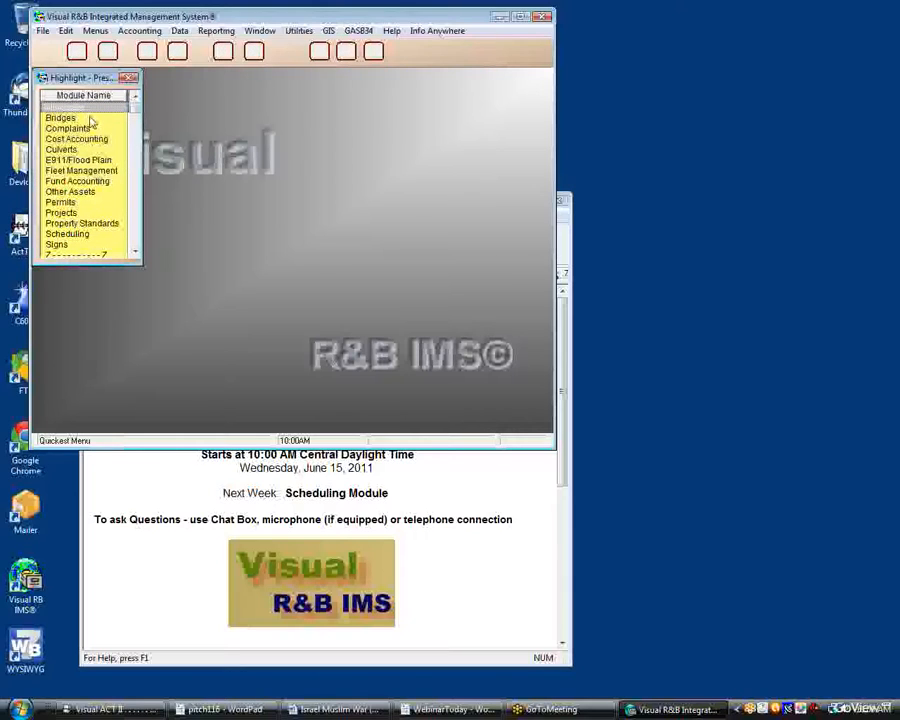
Open the Cemetery module and its Invoices and Receipts browse list of interments
mouse_move(91, 121)
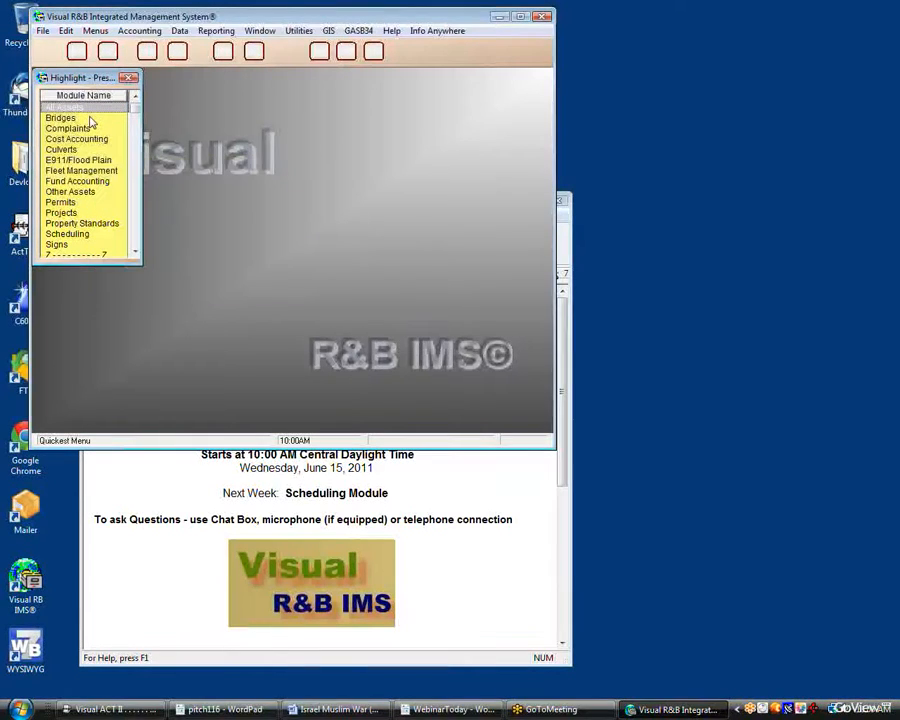
key(Down)
key(Down)
key(Down)
key(Down)
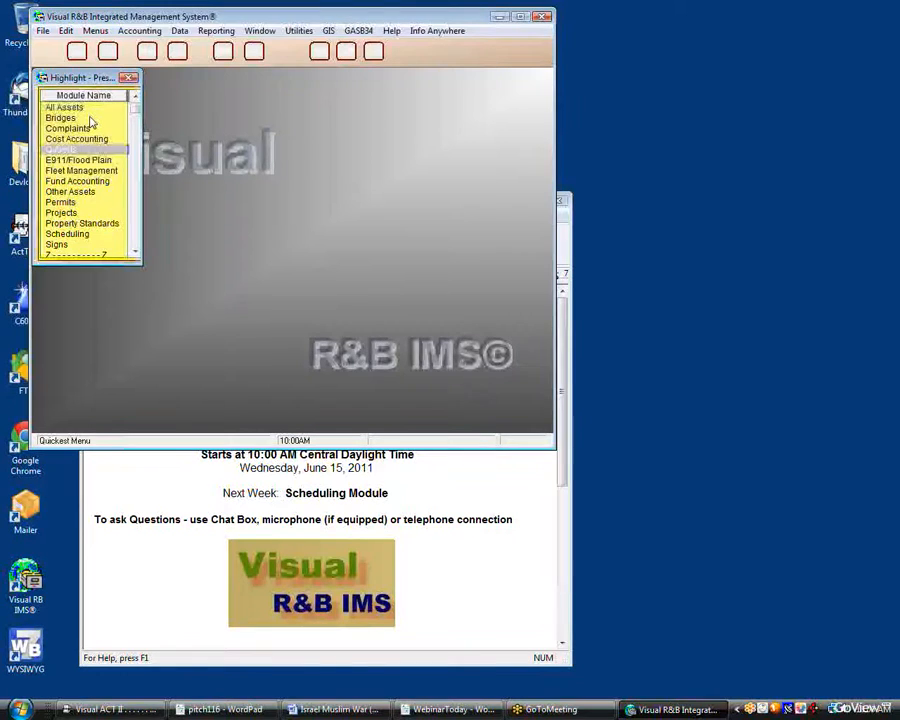
key(c)
key(Down)
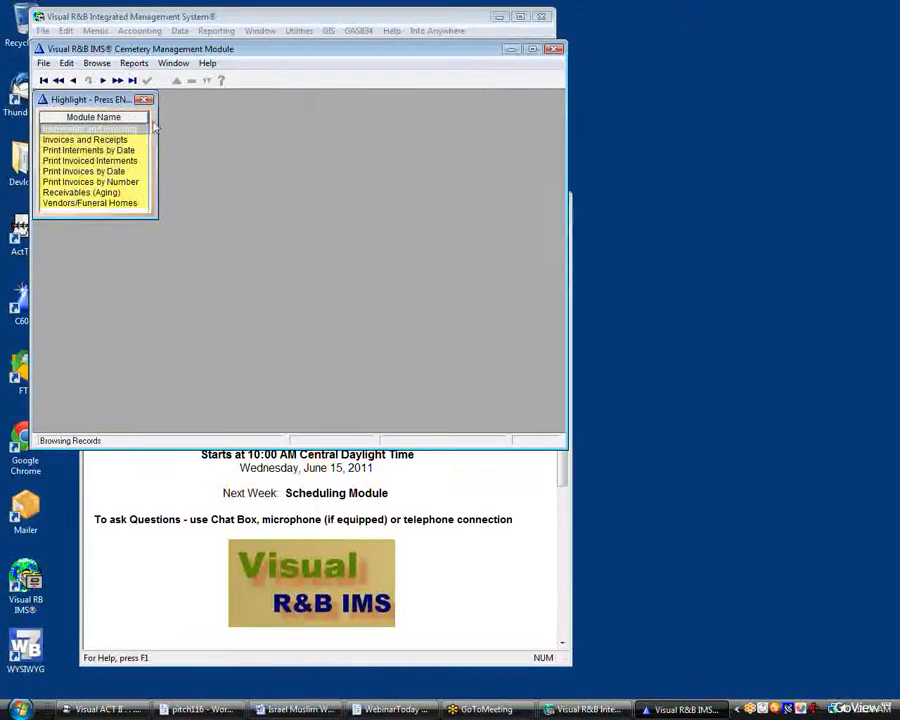
double_click(100, 139)
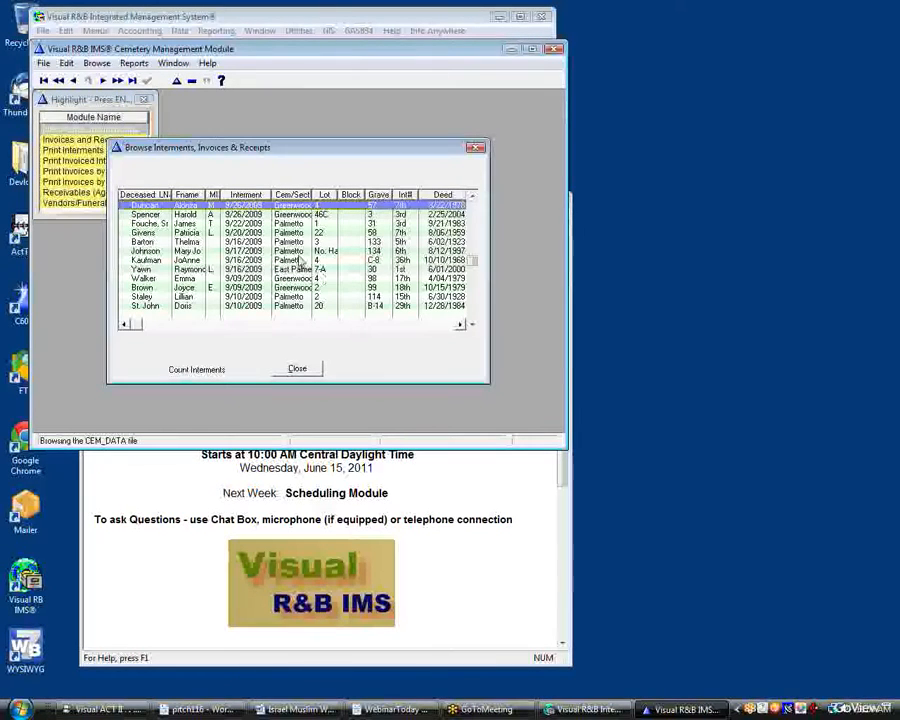
Insert a new interment record with deceased first name First and last name Name
right_click(303, 252)
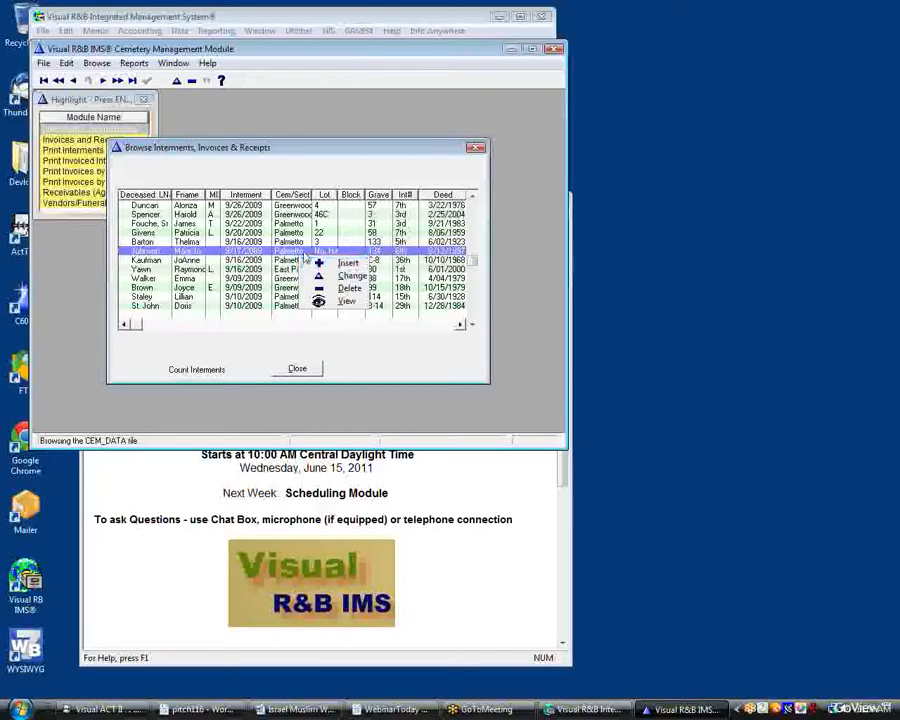
click(320, 262)
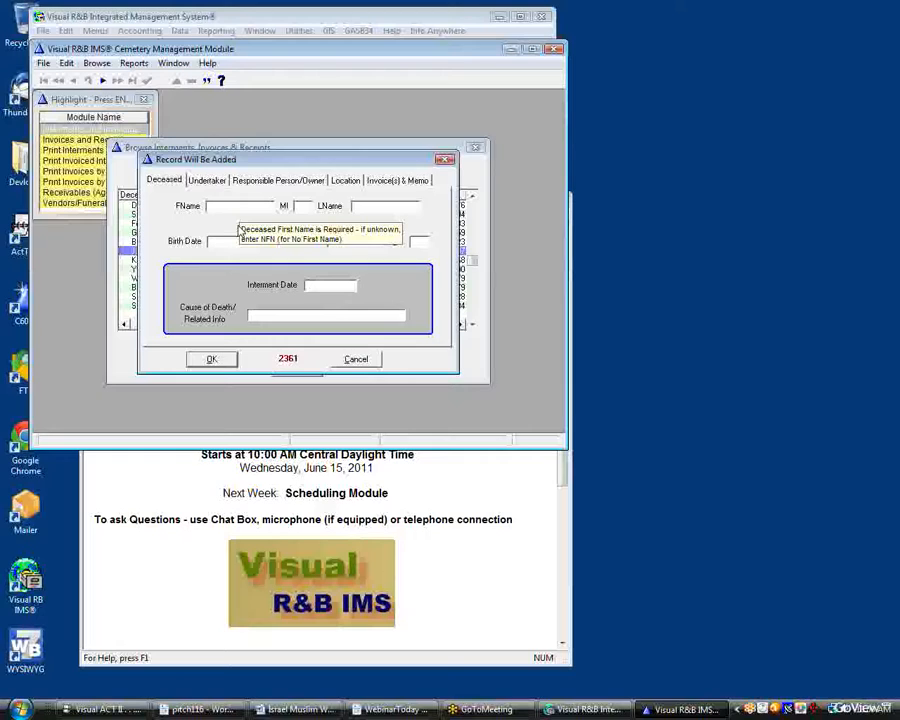
text(First)
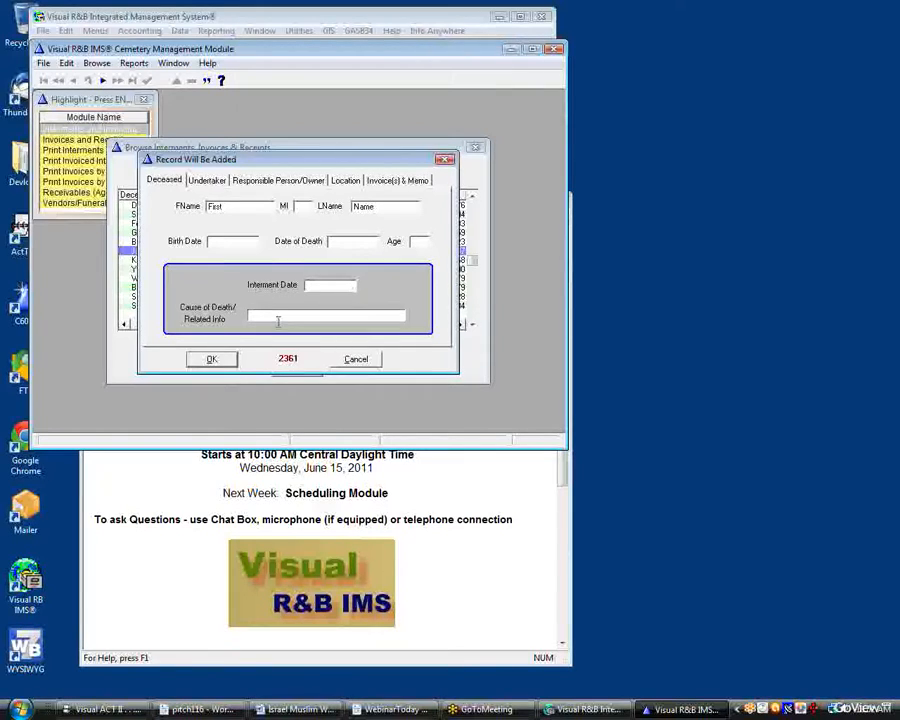
Pick BAILEY MONUMENT AND VAULT COMPANY from the vendors list as the undertaker
click(208, 181)
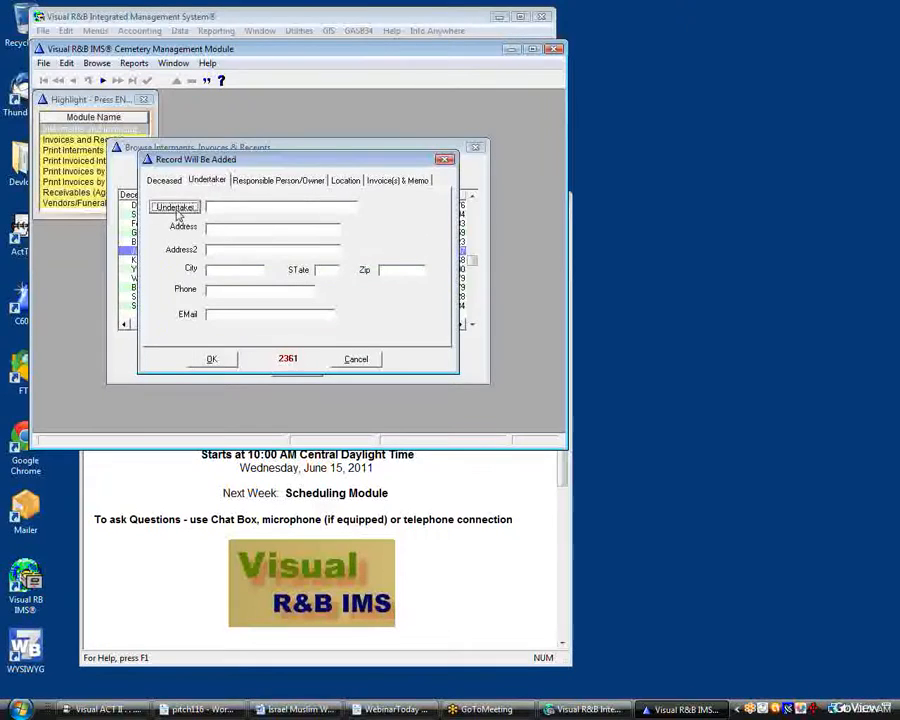
click(175, 207)
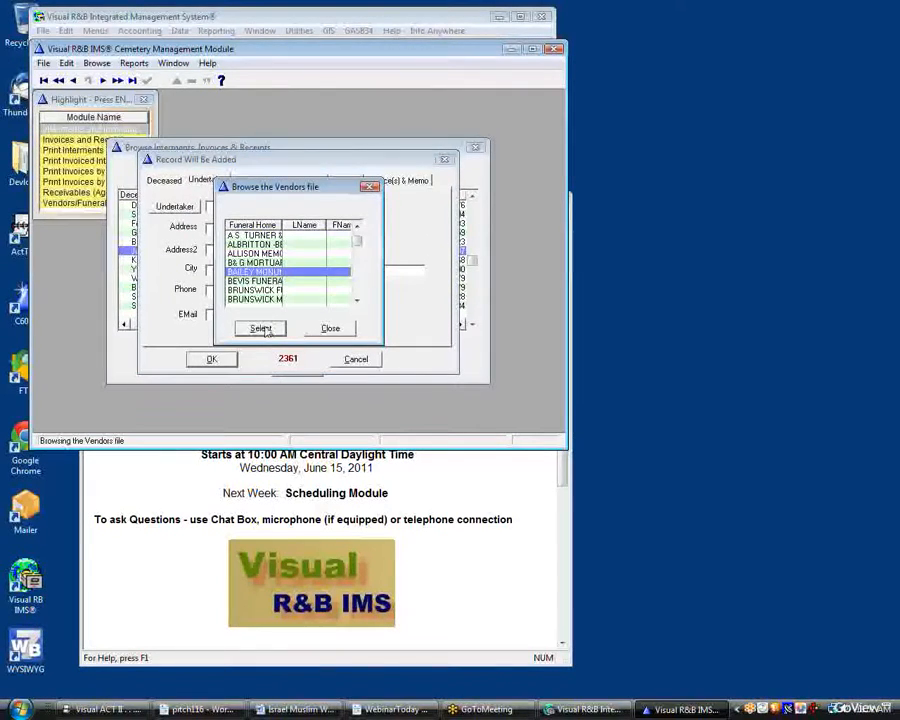
click(263, 329)
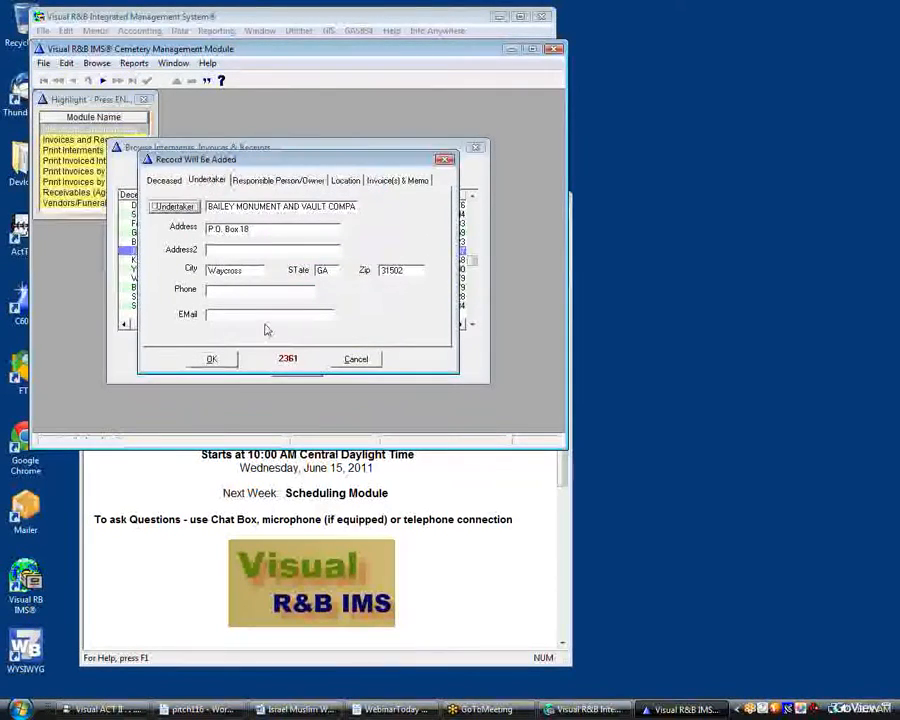
Enter responsible person Fn Ln and owner first name Owner, last name Ln
click(272, 182)
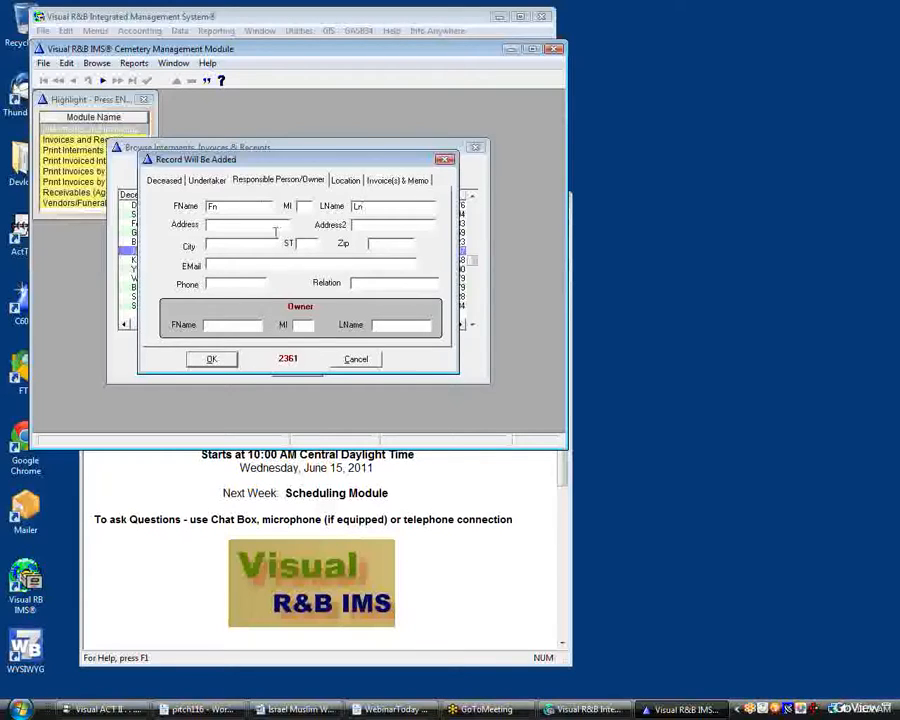
click(222, 330)
In the location details, enter Cem/Sect Cem, Lot lot, Block blcik and Grave grave
click(340, 182)
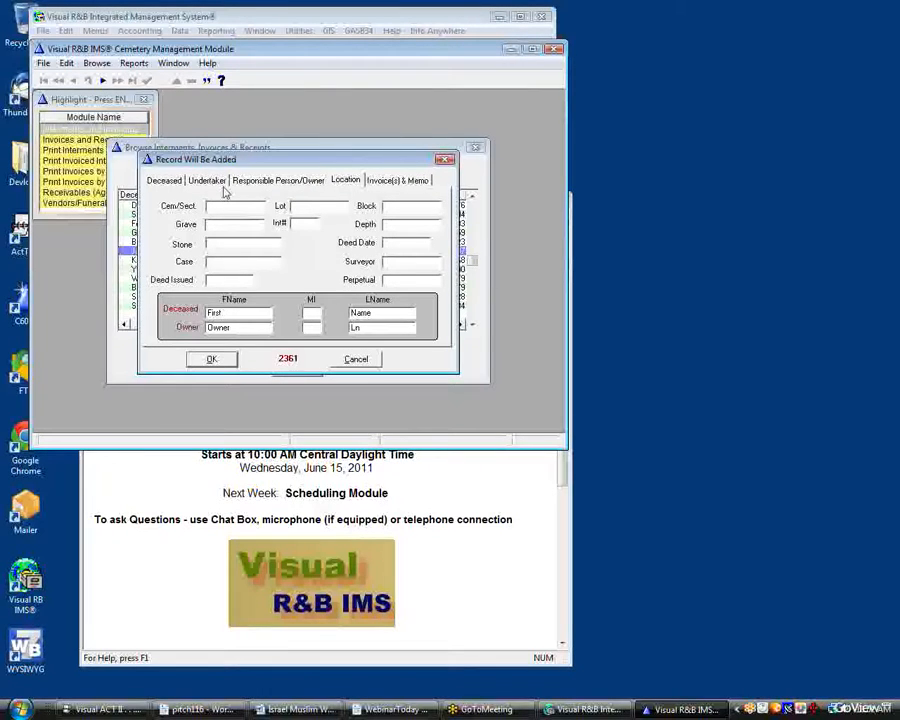
text(Cem)
key(Tab)
text(lot)
key(Tab)
text(blcik)
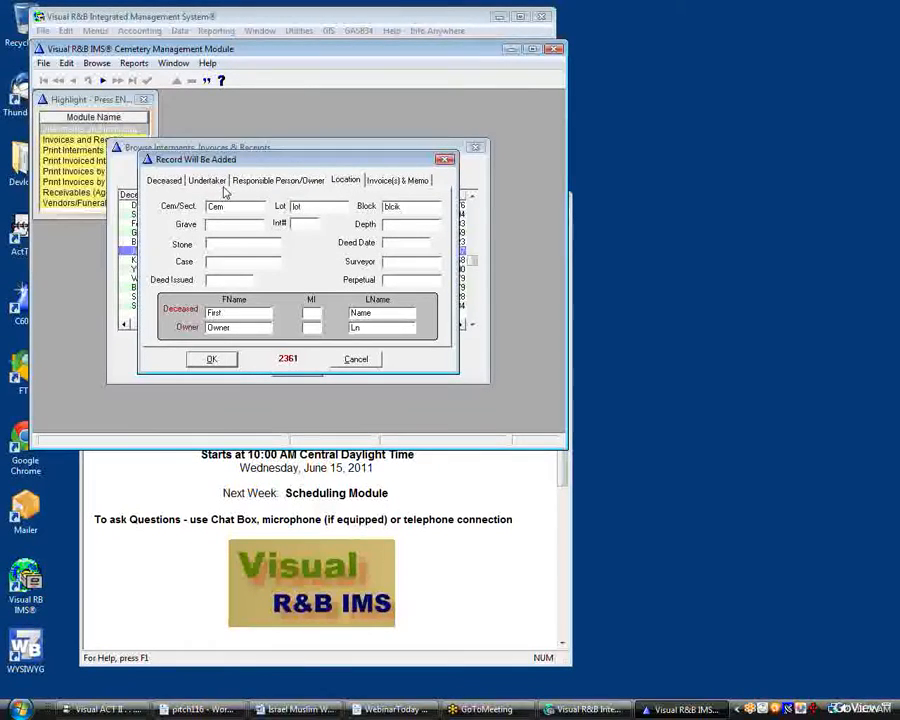
text(grave)
Complete the location with Int# int#, Stone stone, Depth 6 and Perpetual Per
key(Tab)
text(int)
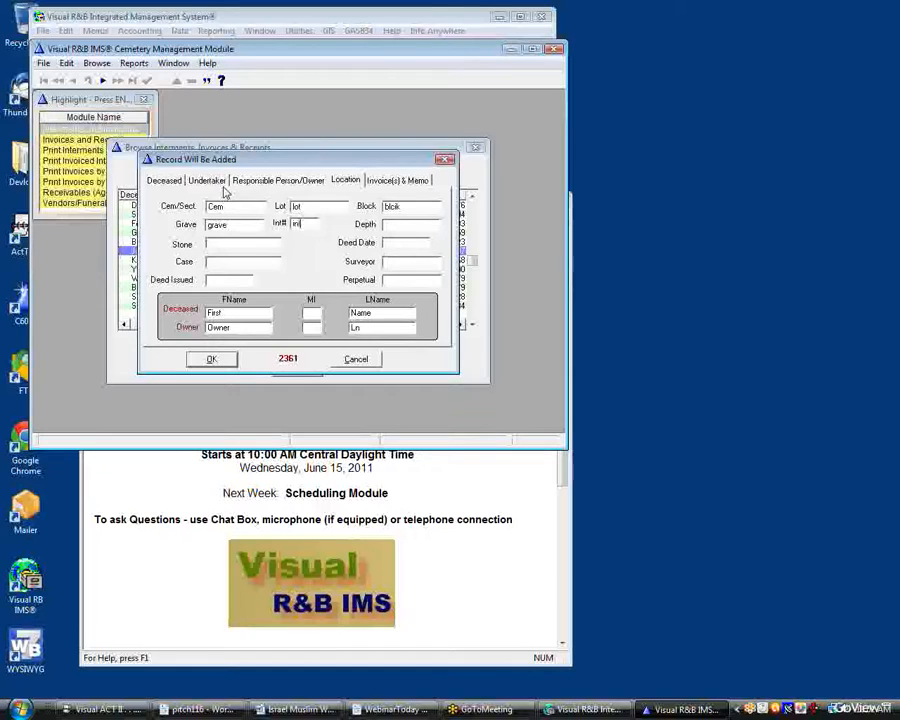
text(#)
key(Tab)
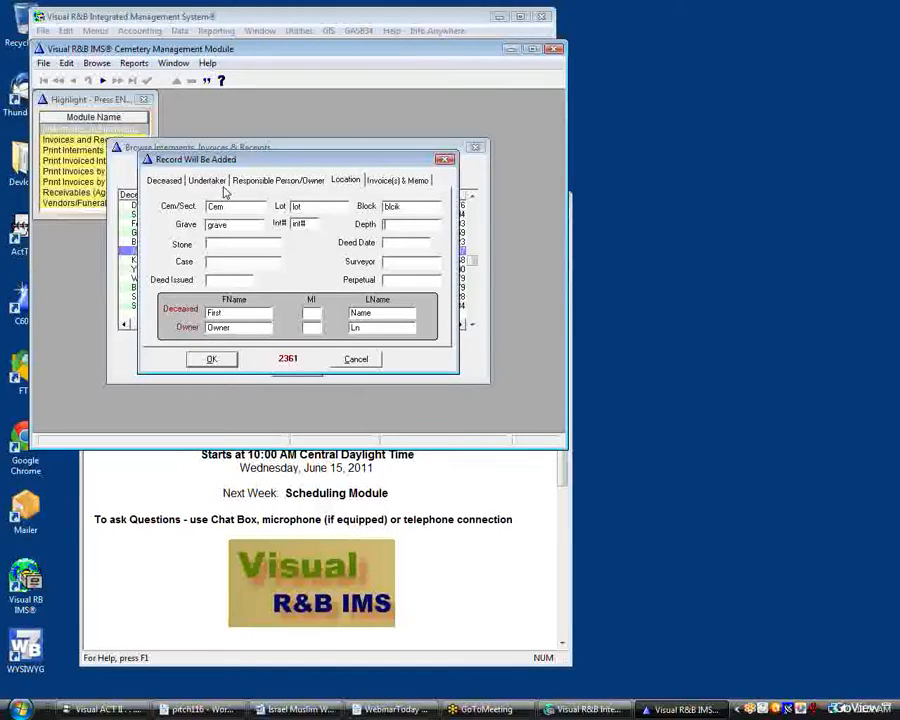
text(stone)
key(Tab)
key(Tab)
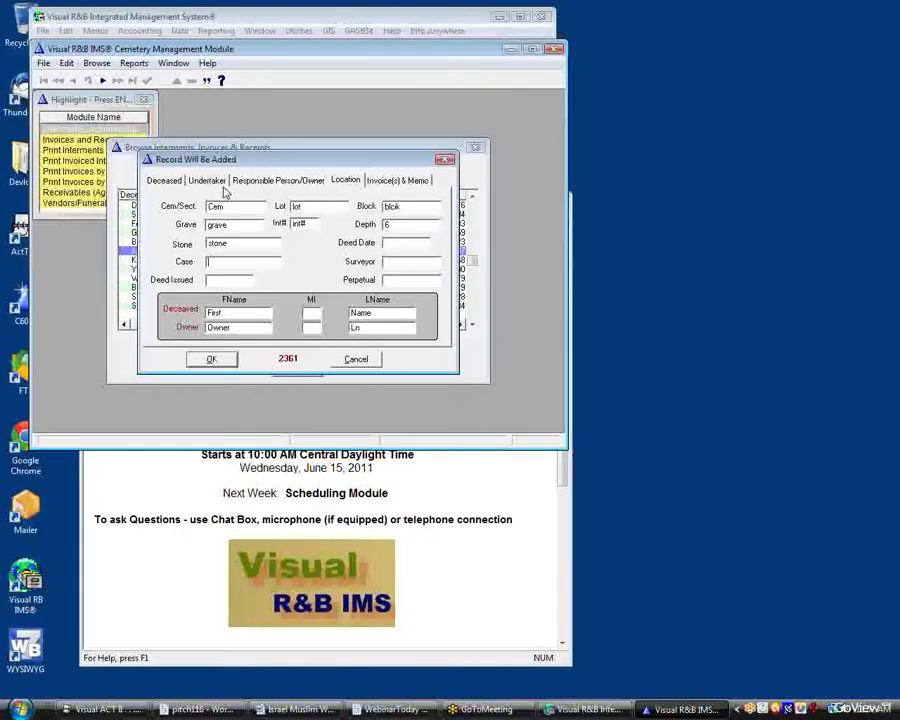
key(Tab)
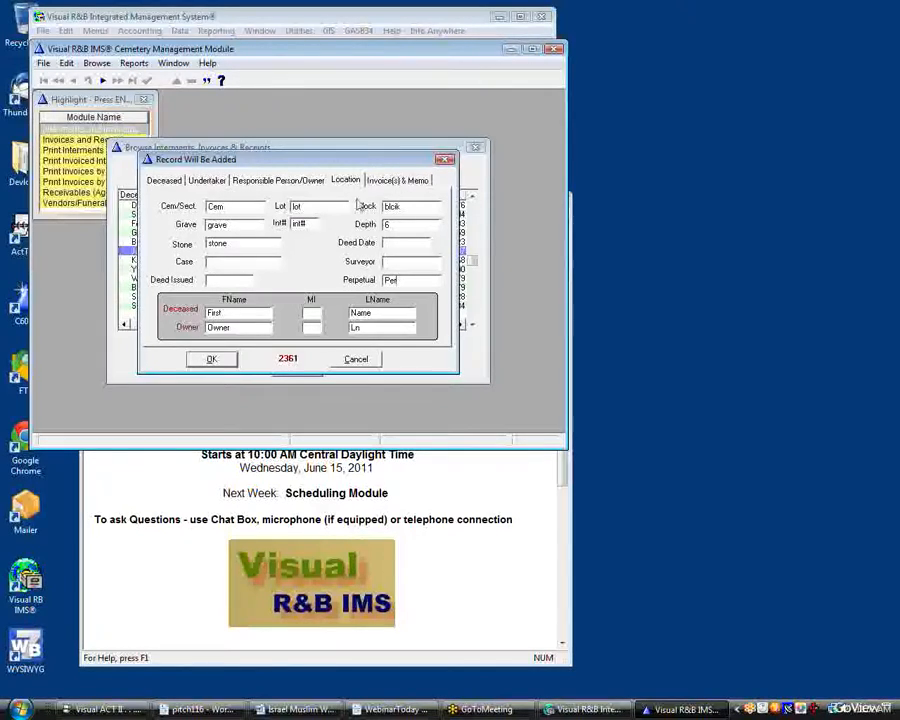
Insert a new invoice for the record with first name Kskdj and last name Ksj
click(400, 180)
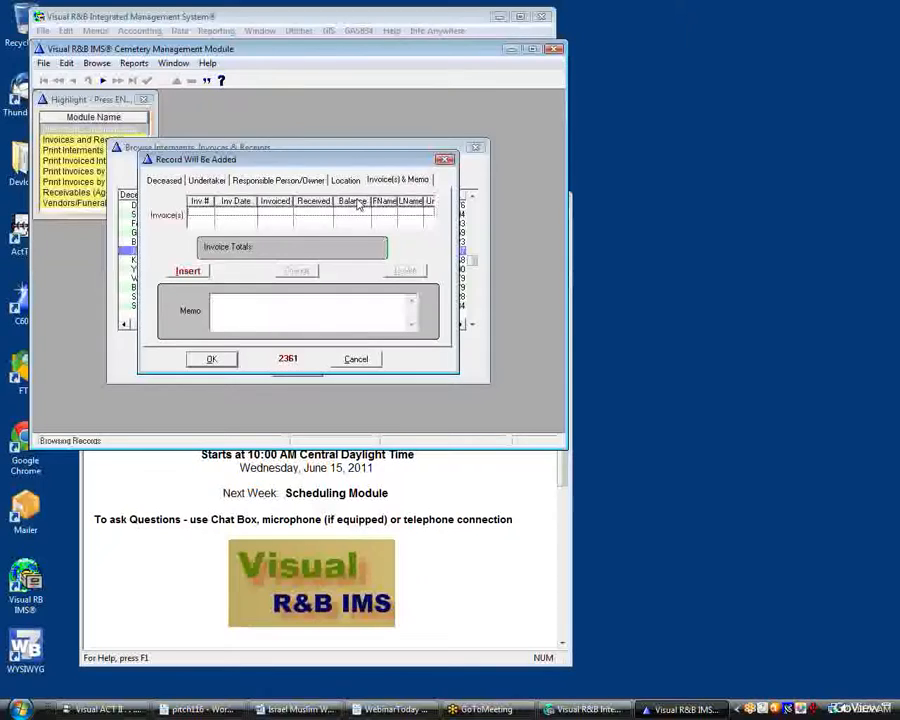
click(190, 271)
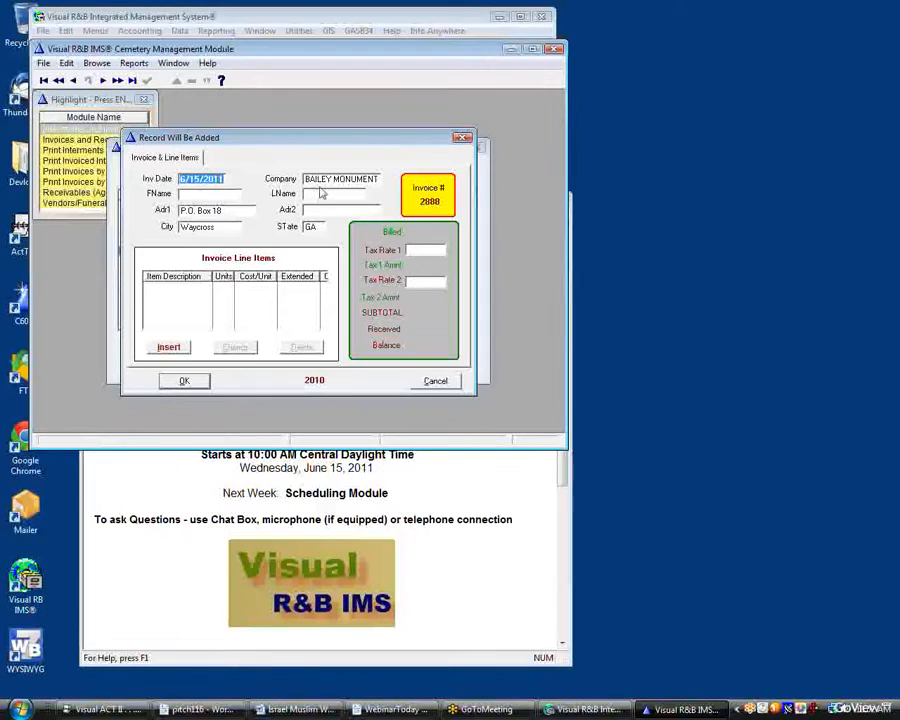
click(236, 196)
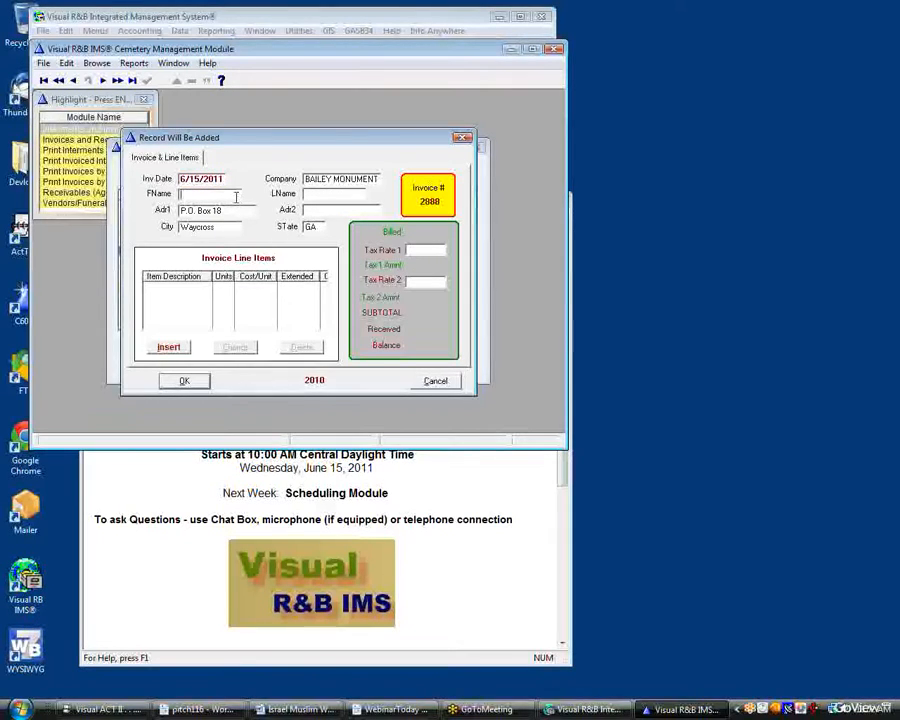
text(Kskdj)
key(Tab)
text(Ksj)
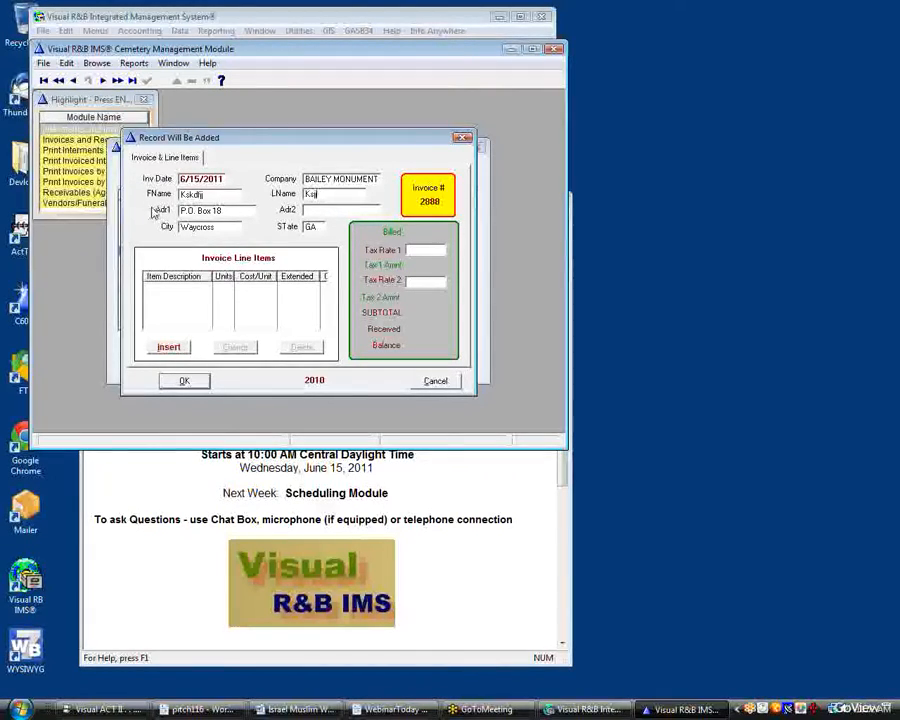
Add an invoice line item and choose Burial Space - Palmetto as its description
click(170, 348)
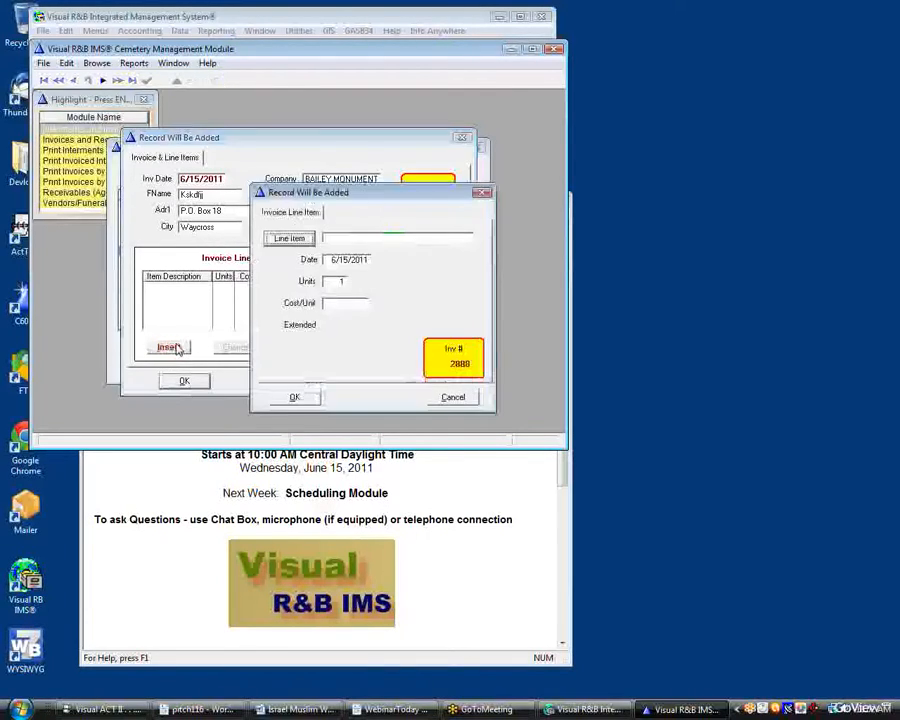
click(286, 242)
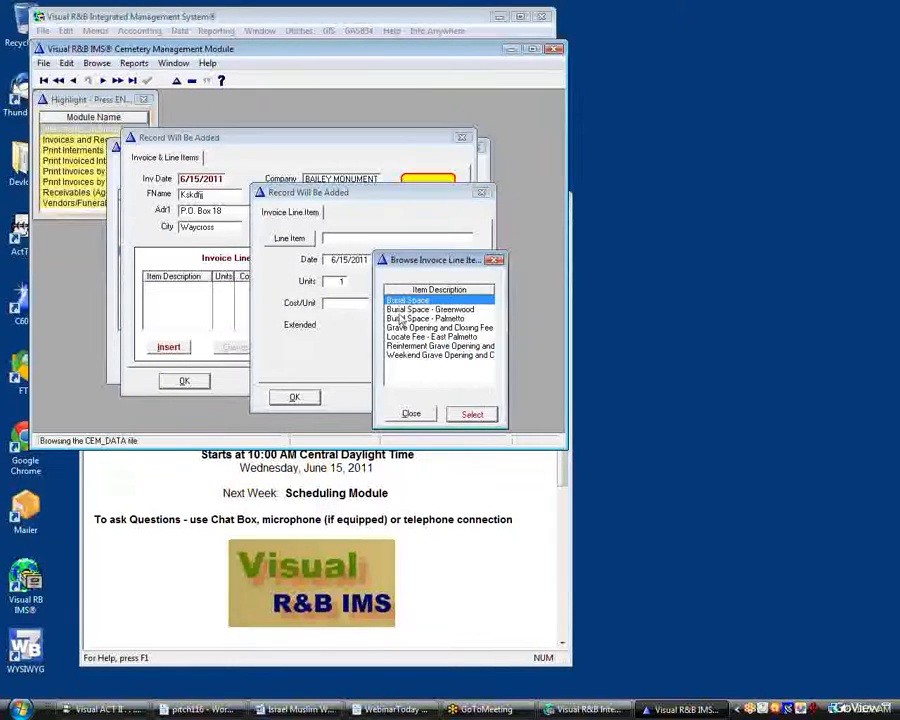
click(411, 413)
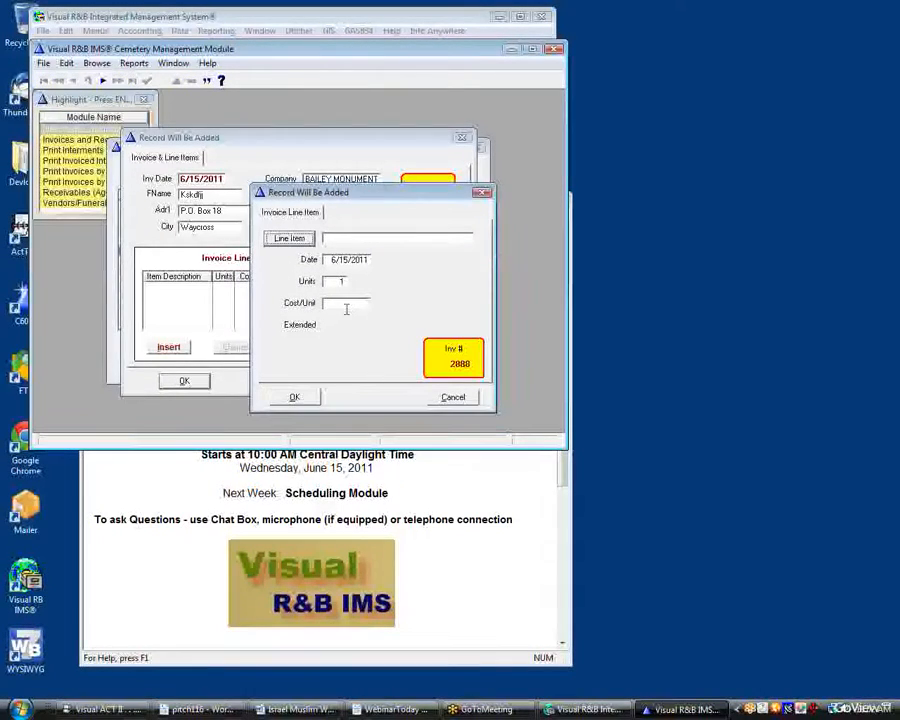
click(289, 238)
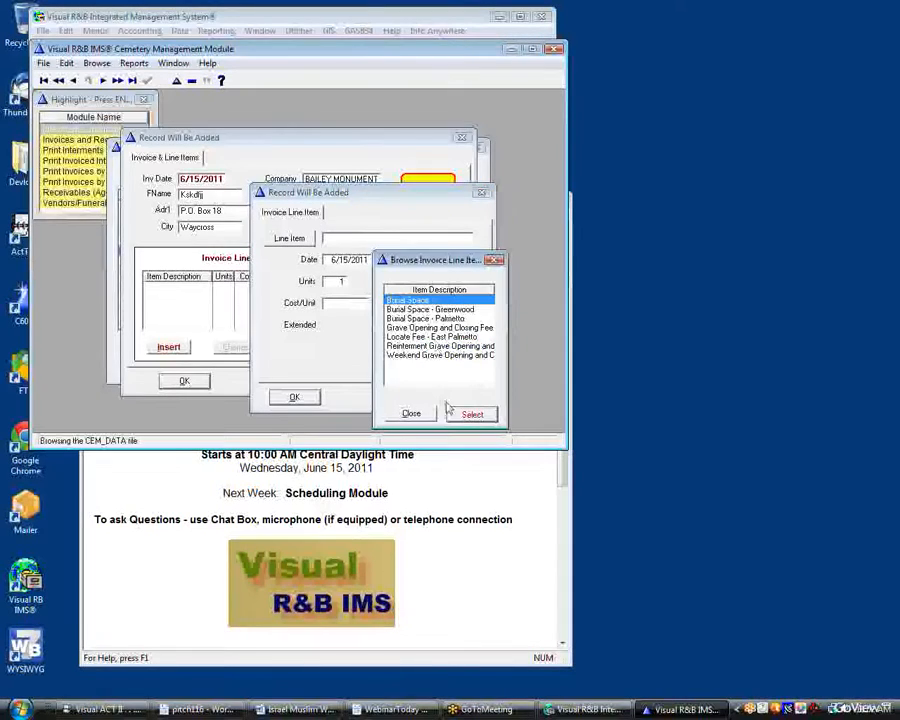
click(427, 318)
click(471, 414)
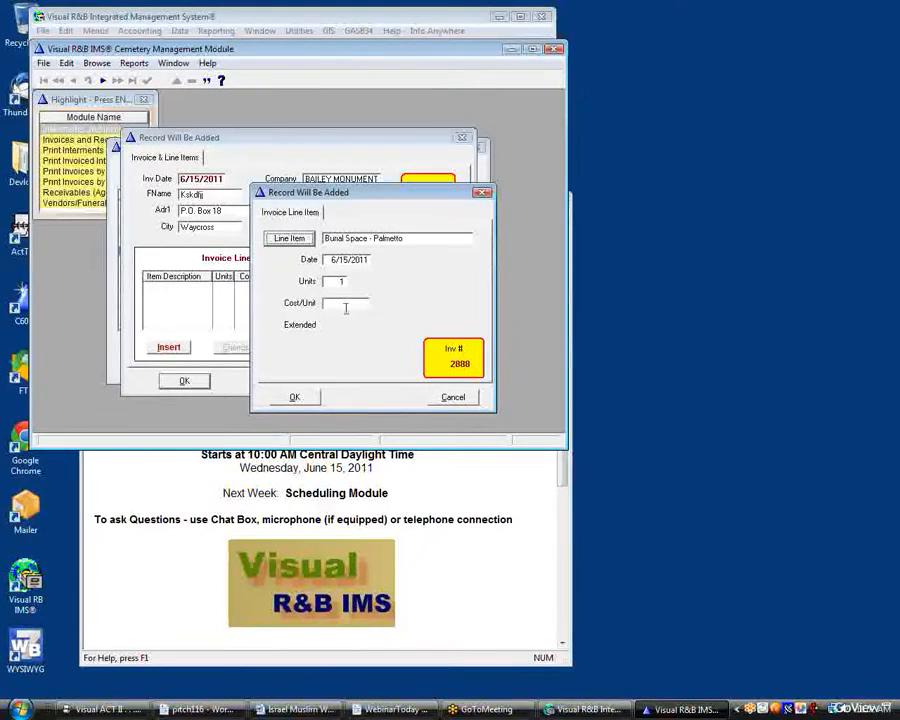
Set the line item's cost per unit to 288.25 and save the invoice and the interment record
click(346, 308)
text(1)
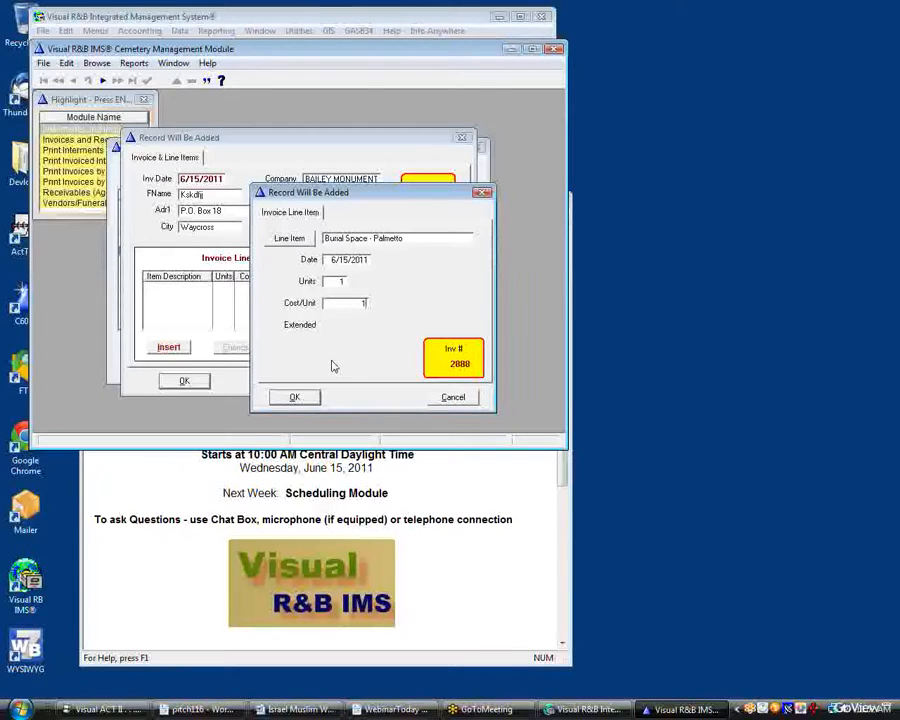
text(28)
text(.25)
click(295, 397)
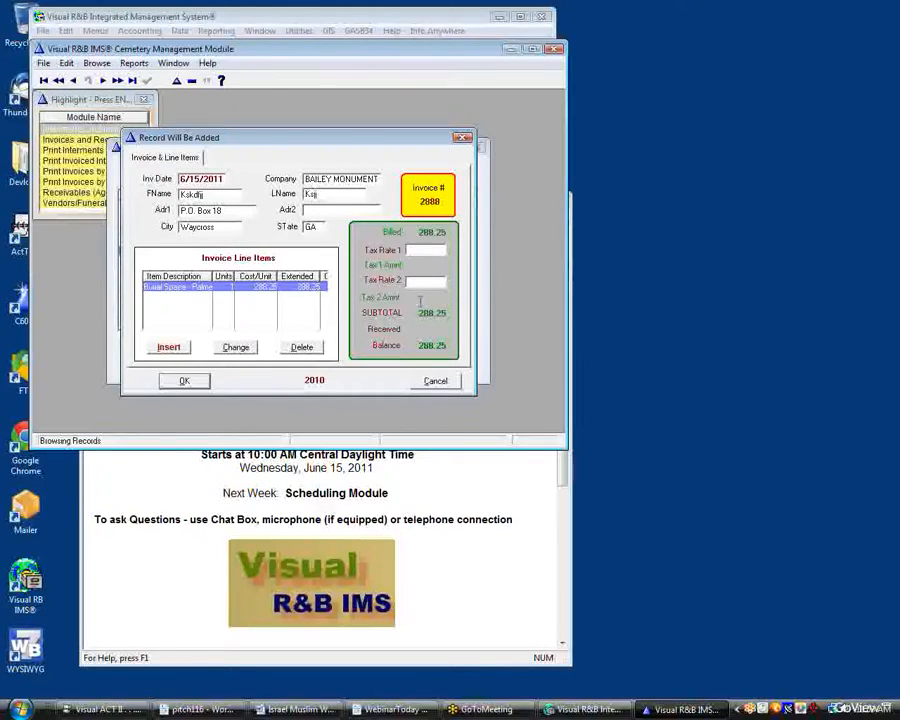
click(184, 381)
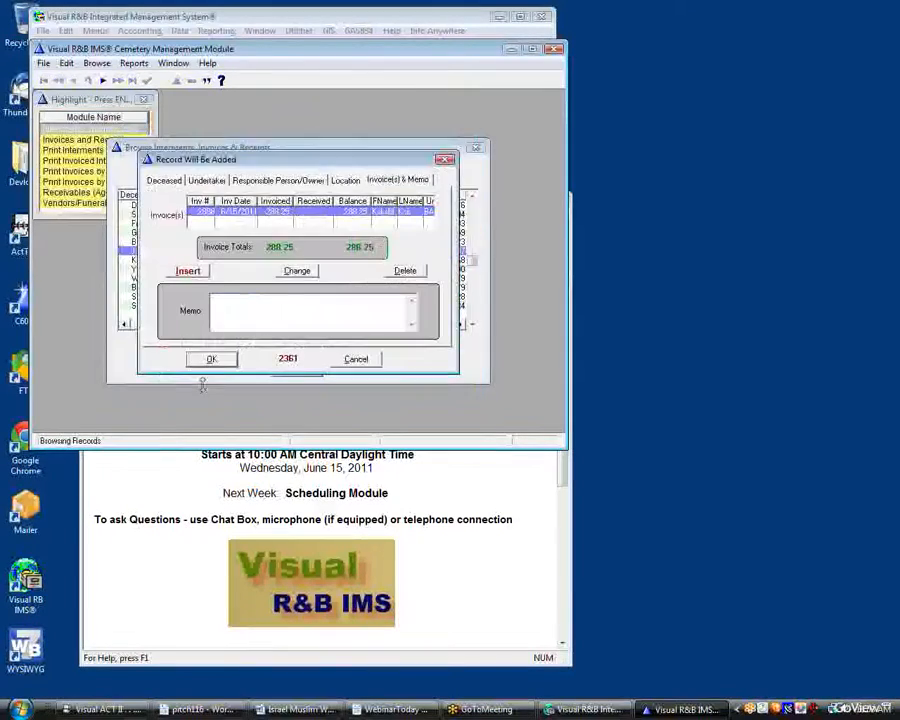
click(211, 359)
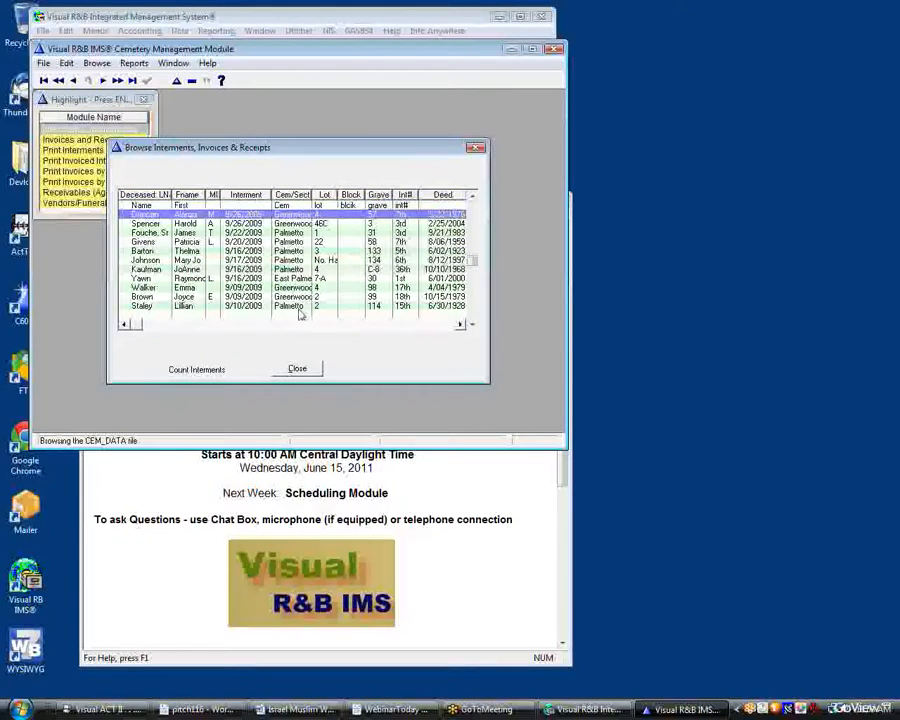
Scroll across the browse list's columns to review the new interment record
key(Right)
key(Right)
key(Right)
key(Right)
key(Right)
key(Right)
key(Right)
key(Right)
key(Right)
key(Right)
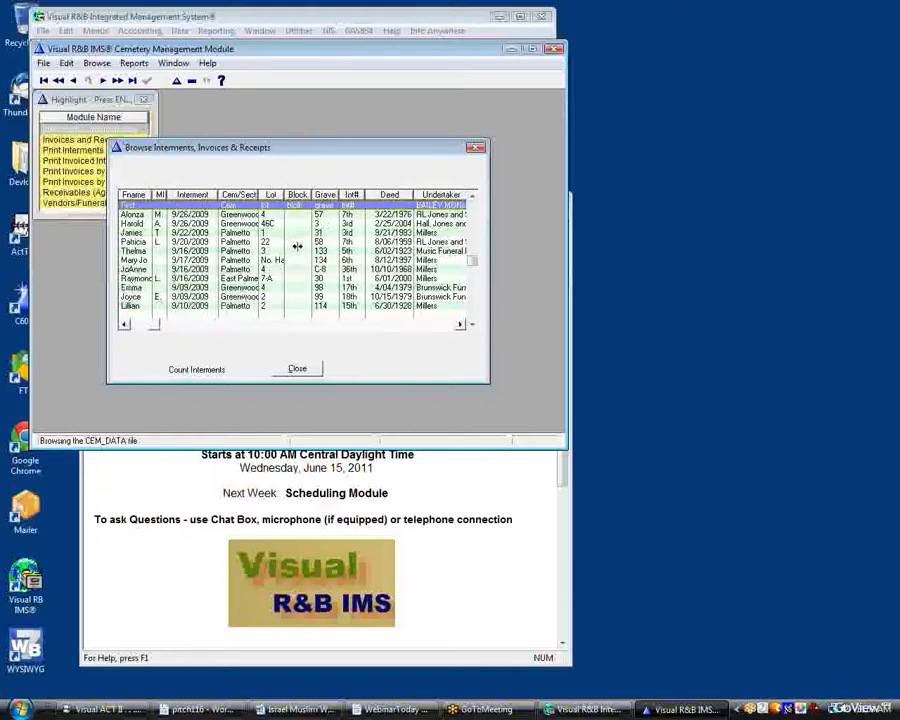
key(Right)
key(Right)
key(Right)
key(Right)
key(Right)
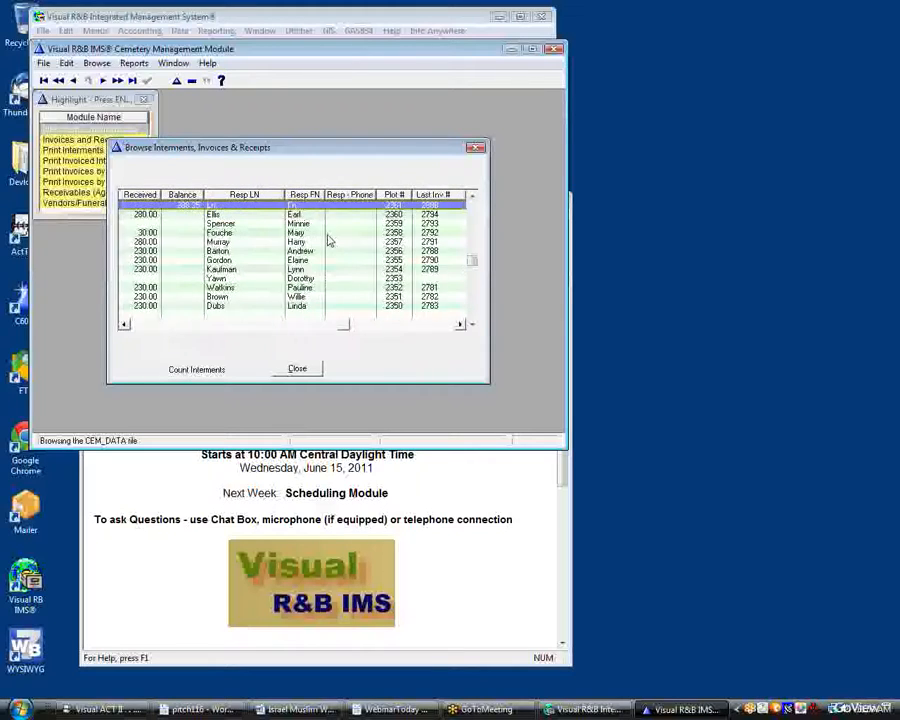
key(Left)
key(Left)
key(Left)
key(Left)
key(Left)
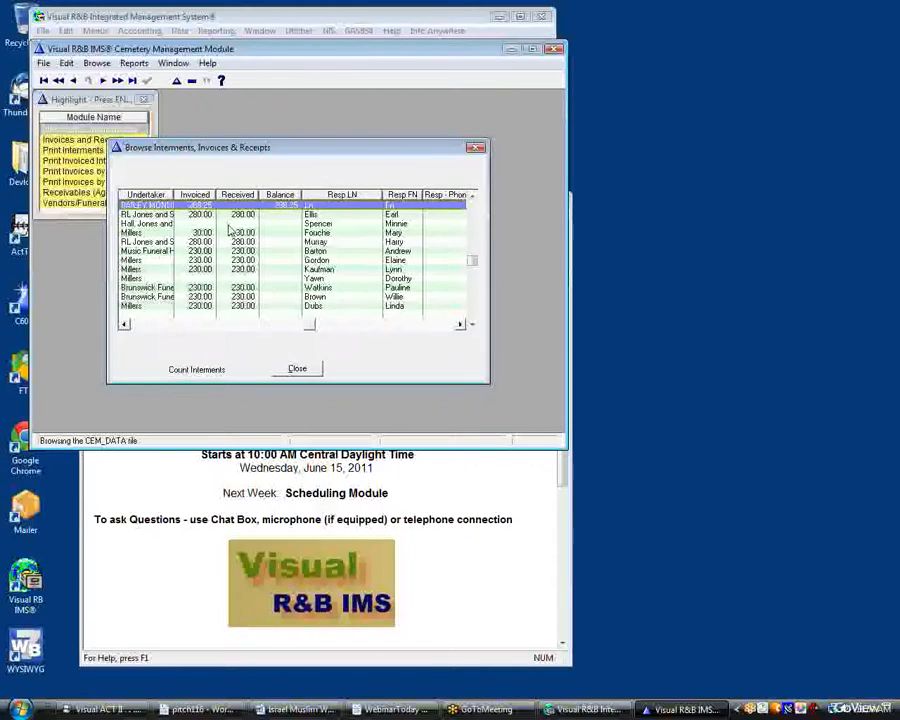
key(Right)
key(Right)
key(Right)
key(Right)
key(Right)
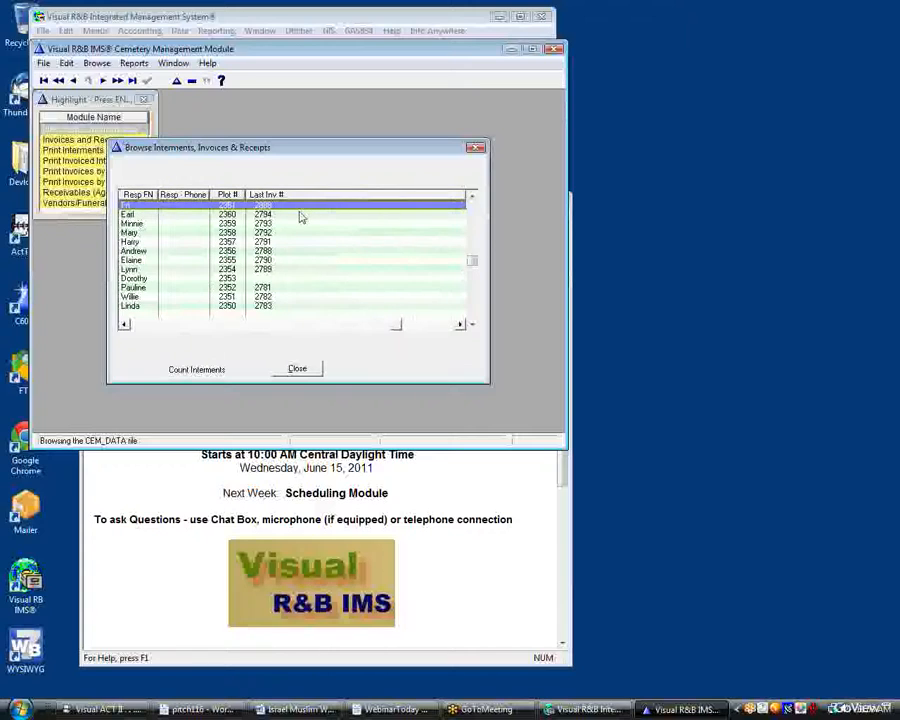
Preview invoice number 2888 through Print Invoices by Number, then close the report preview
key(Left)
key(Left)
key(Left)
key(Left)
key(Left)
key(Left)
key(Left)
key(Left)
key(Left)
key(Left)
key(Left)
key(Left)
key(Left)
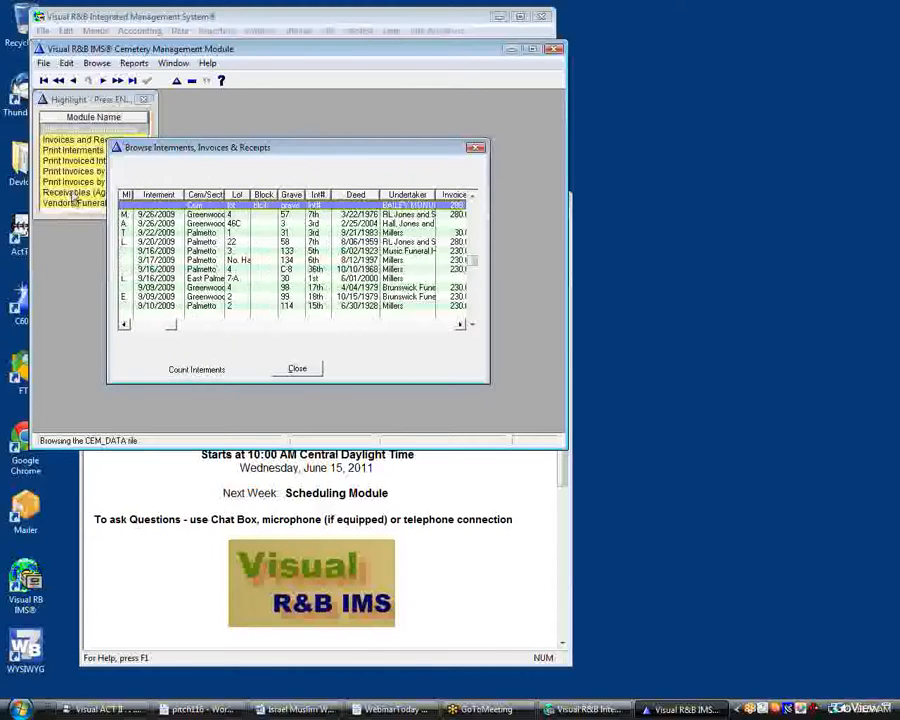
click(72, 193)
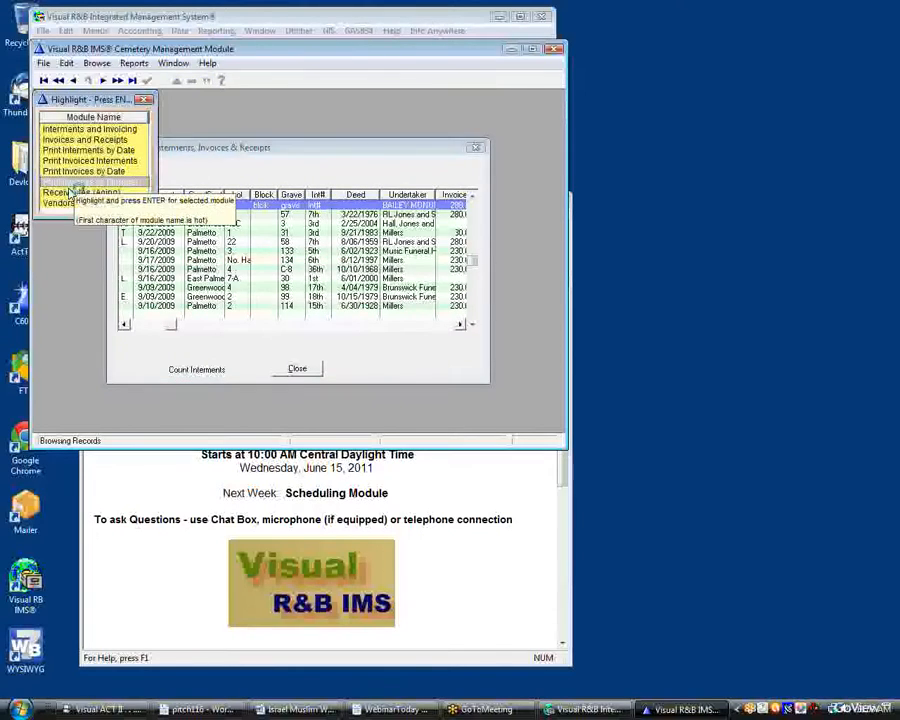
key(Return)
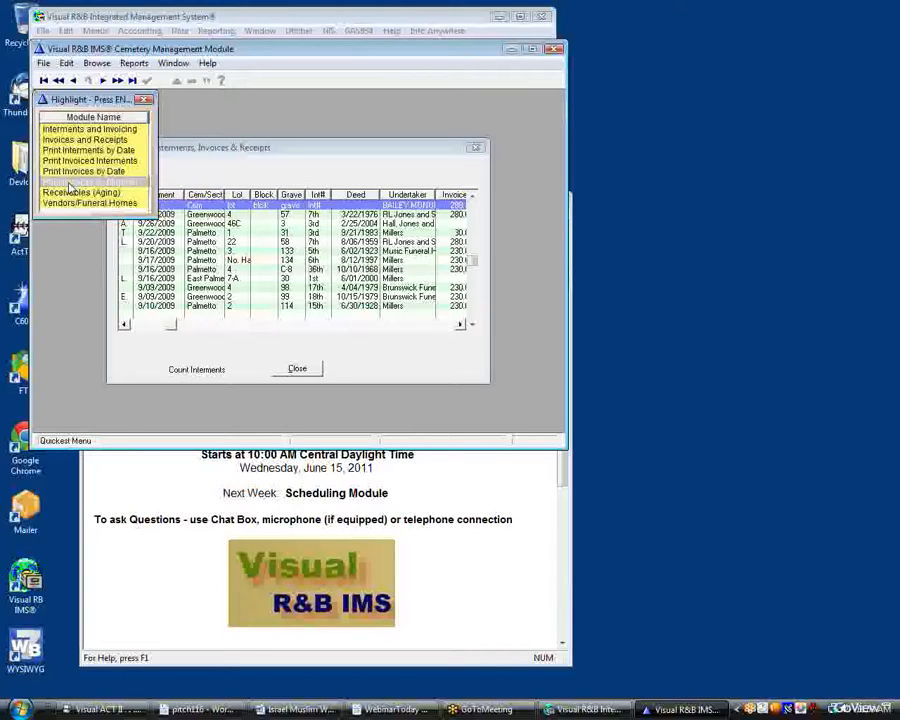
text(28)
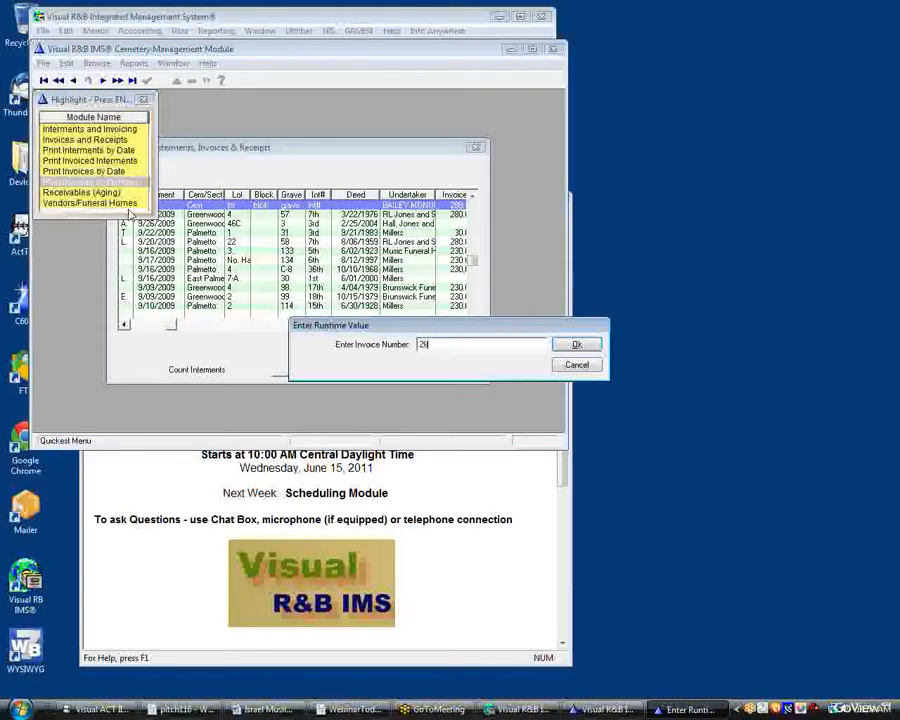
text(88)
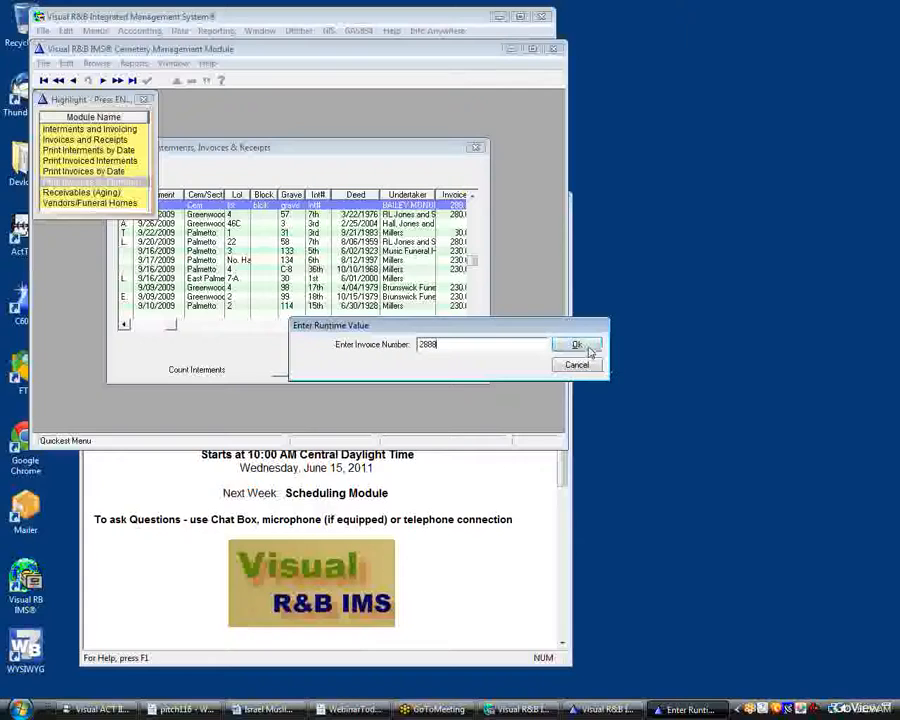
key(Return)
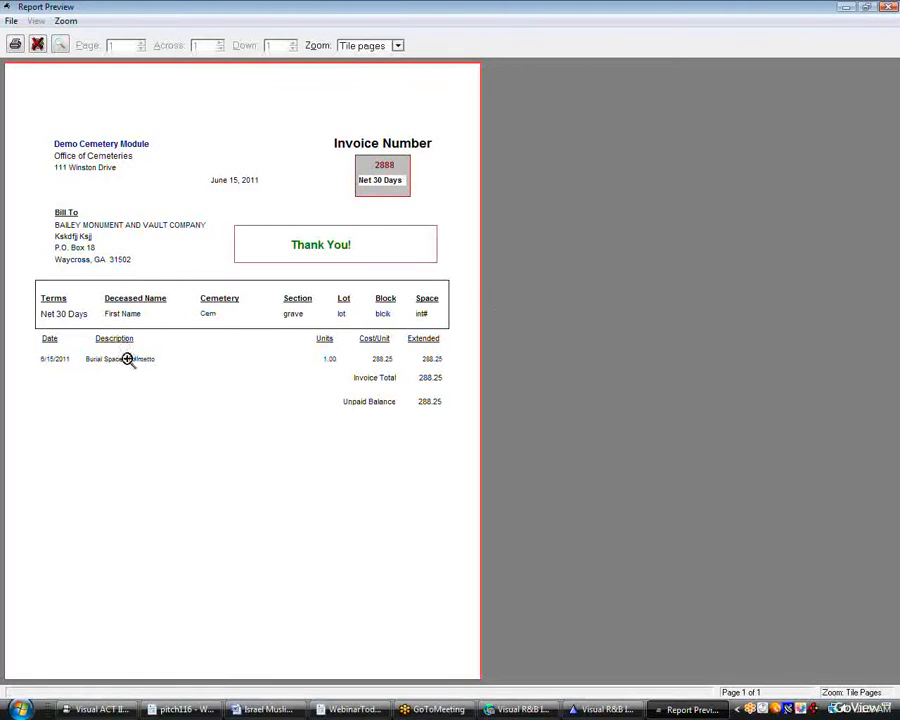
click(37, 44)
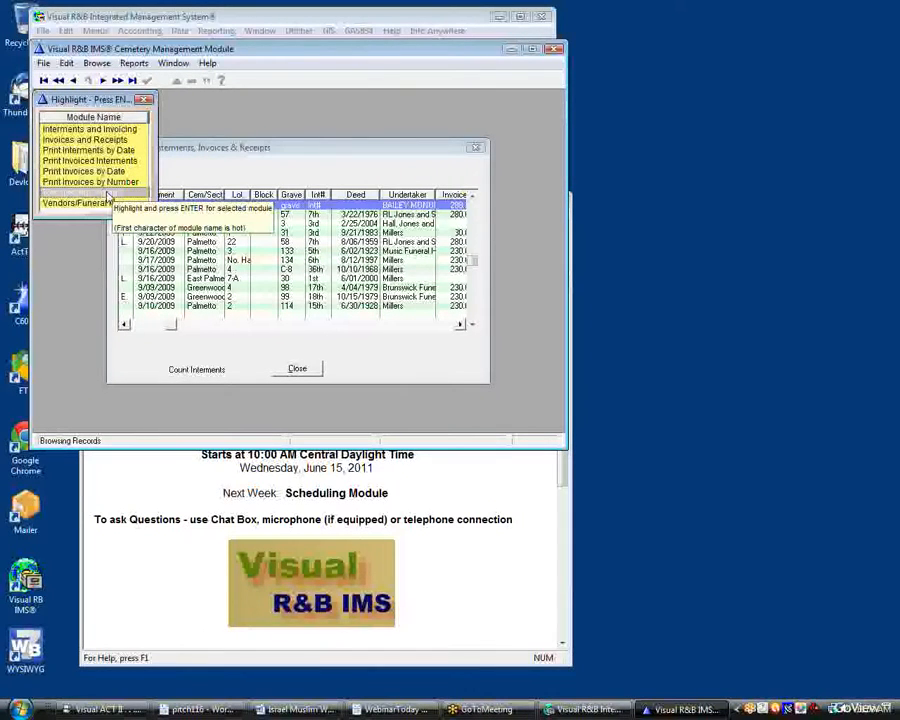
Open Receivables (Aging) to browse the aged accounts receivable, widen its window, and close it
double_click(108, 194)
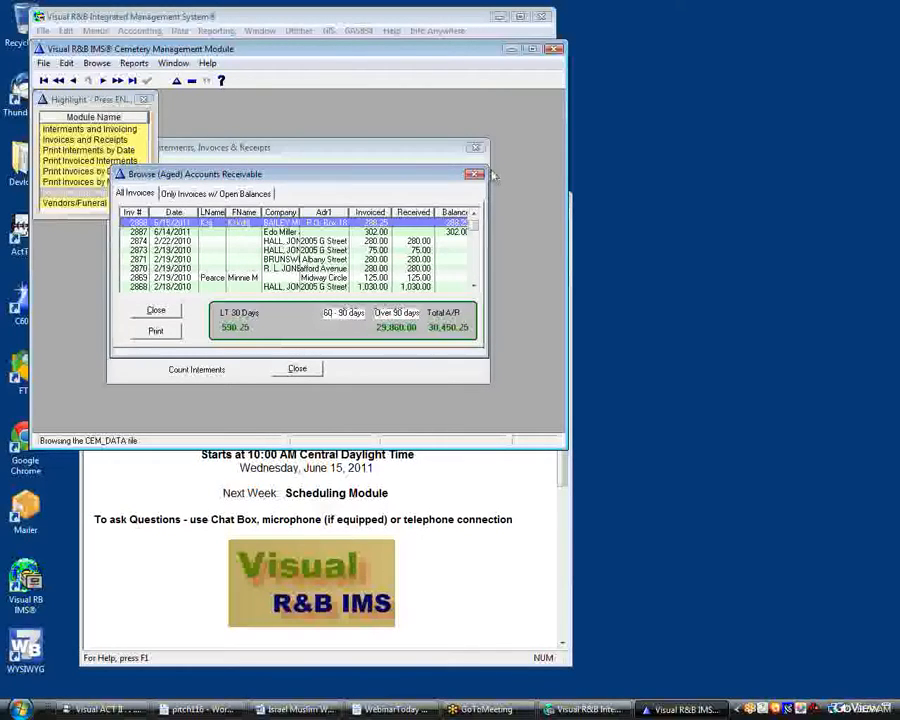
drag(497, 182, 509, 182)
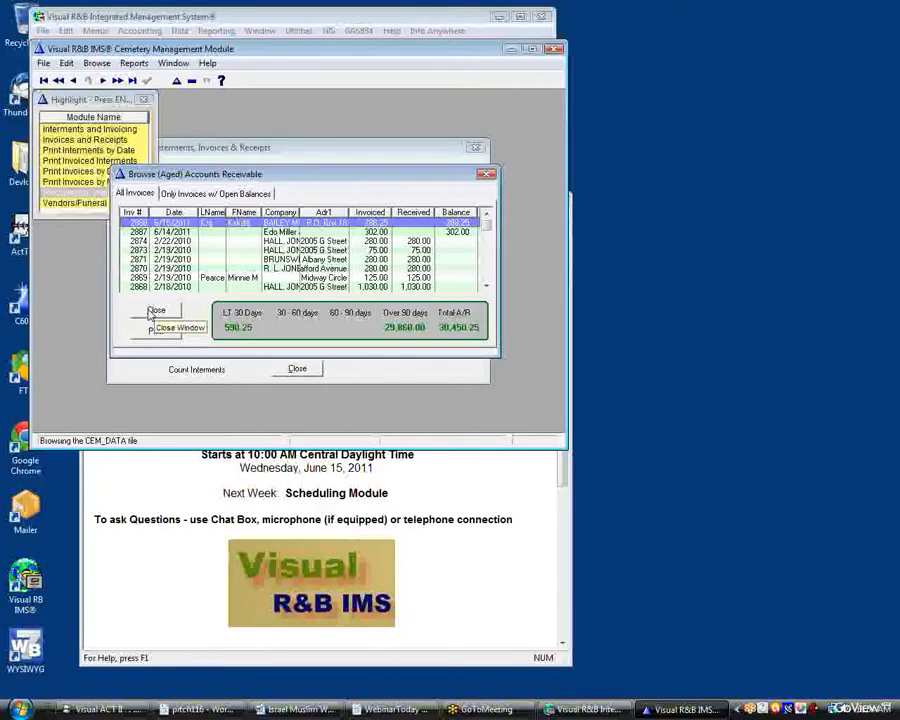
click(154, 311)
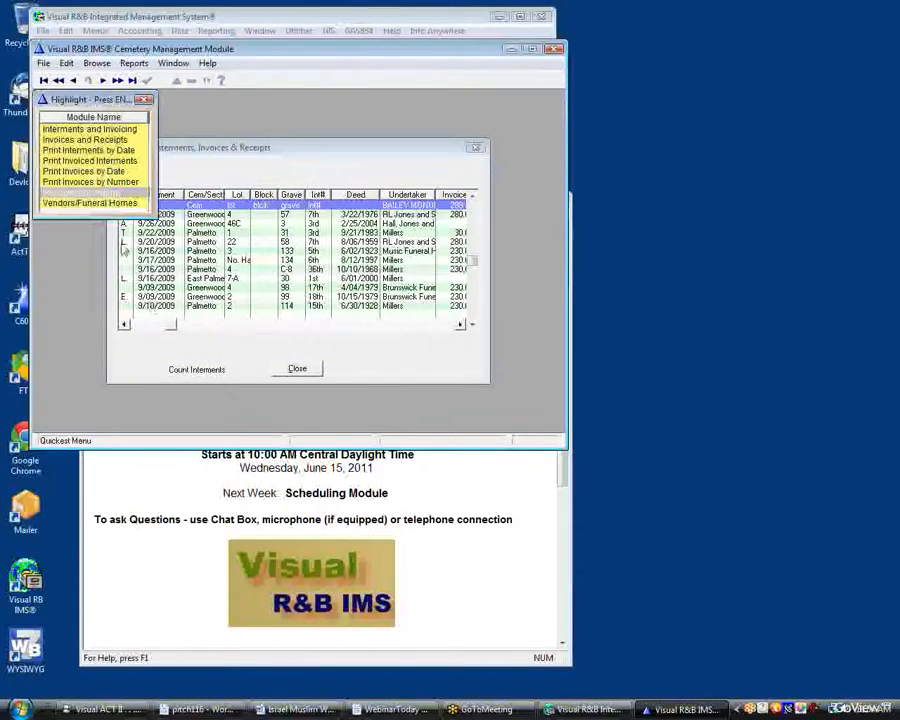
Switch to the WordPad webinar document
click(89, 161)
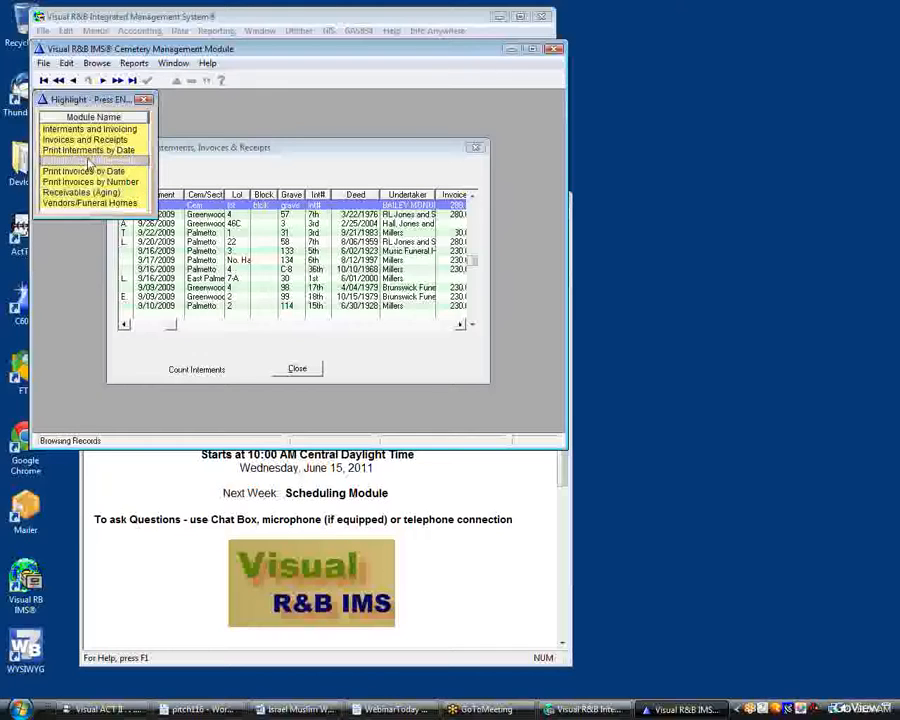
click(82, 151)
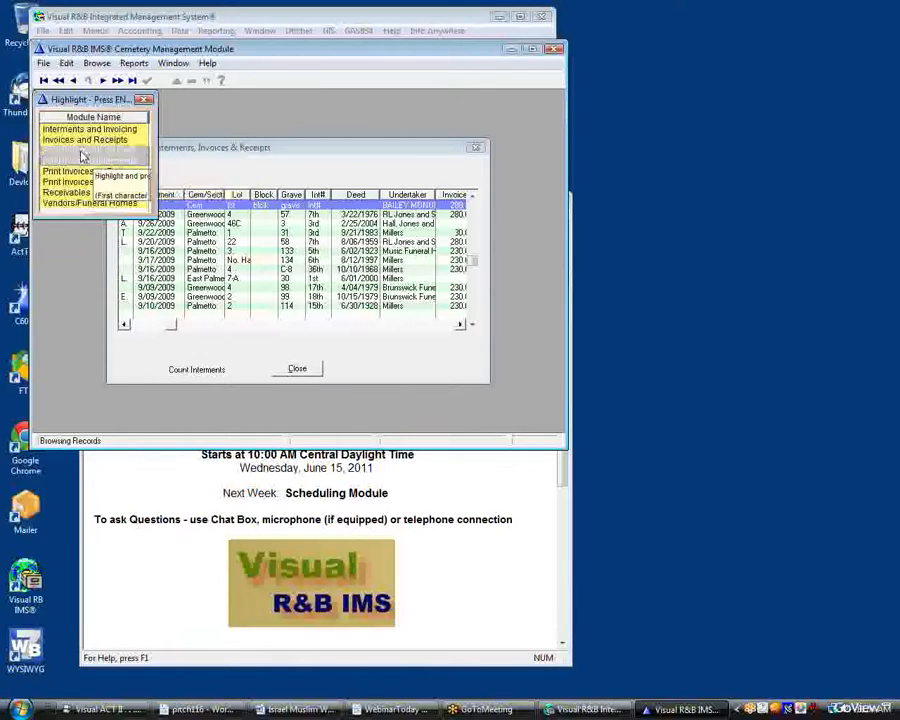
click(86, 163)
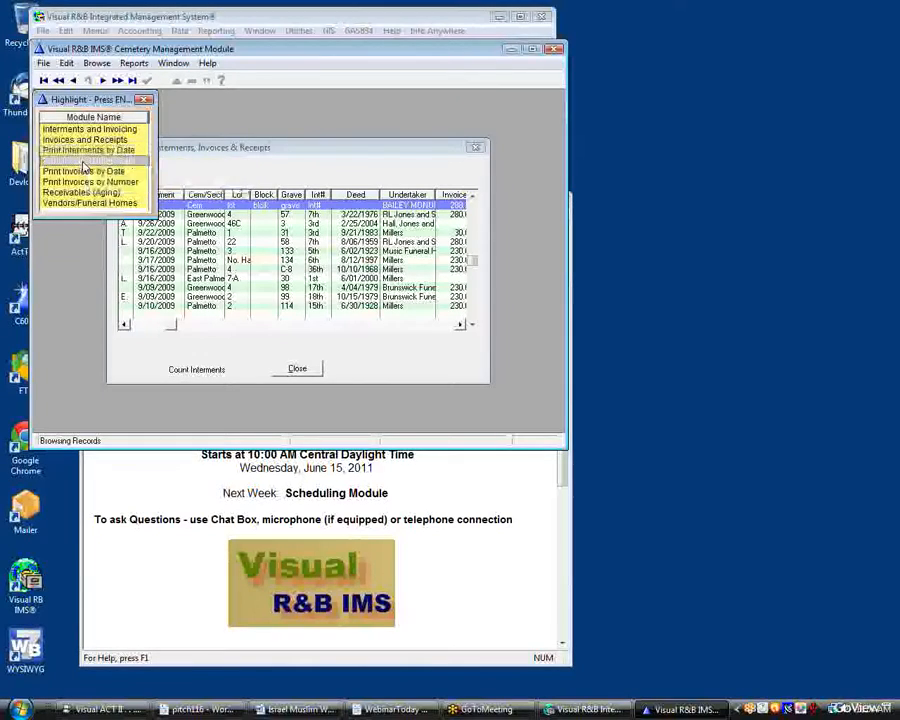
click(86, 171)
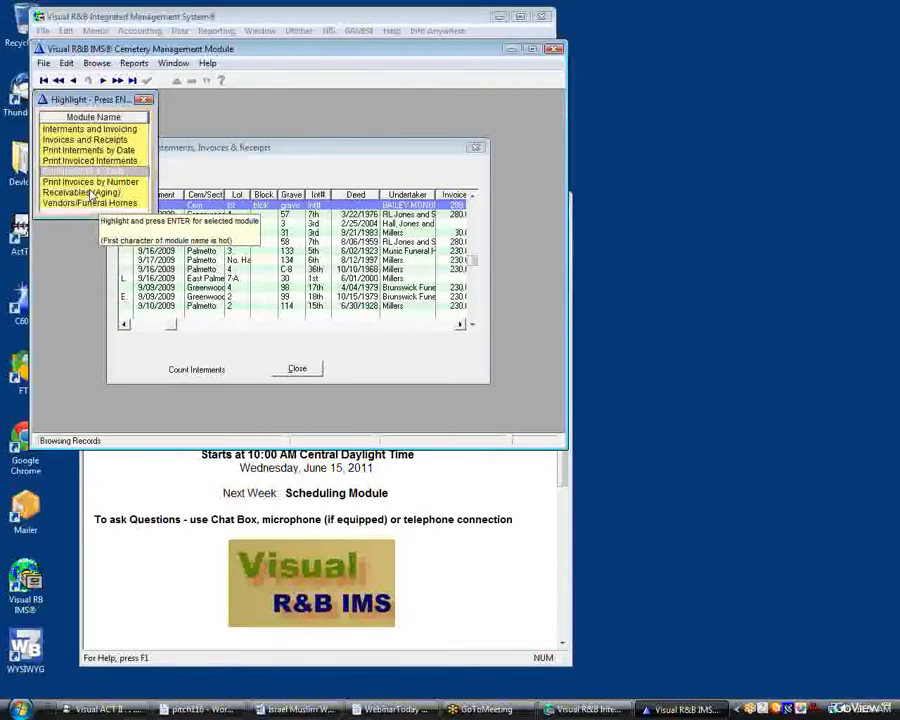
click(93, 203)
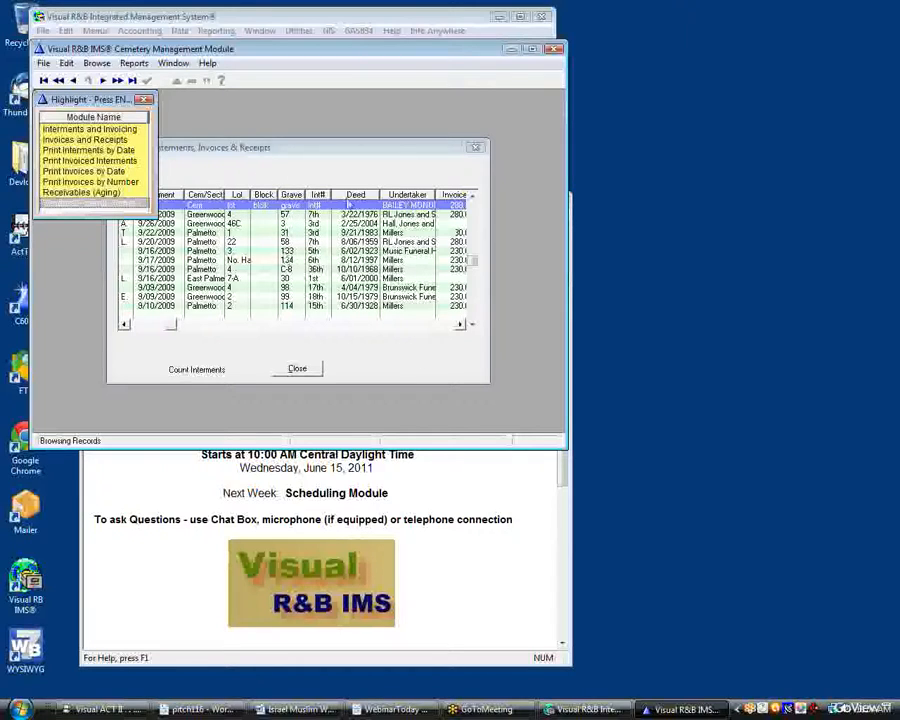
click(450, 506)
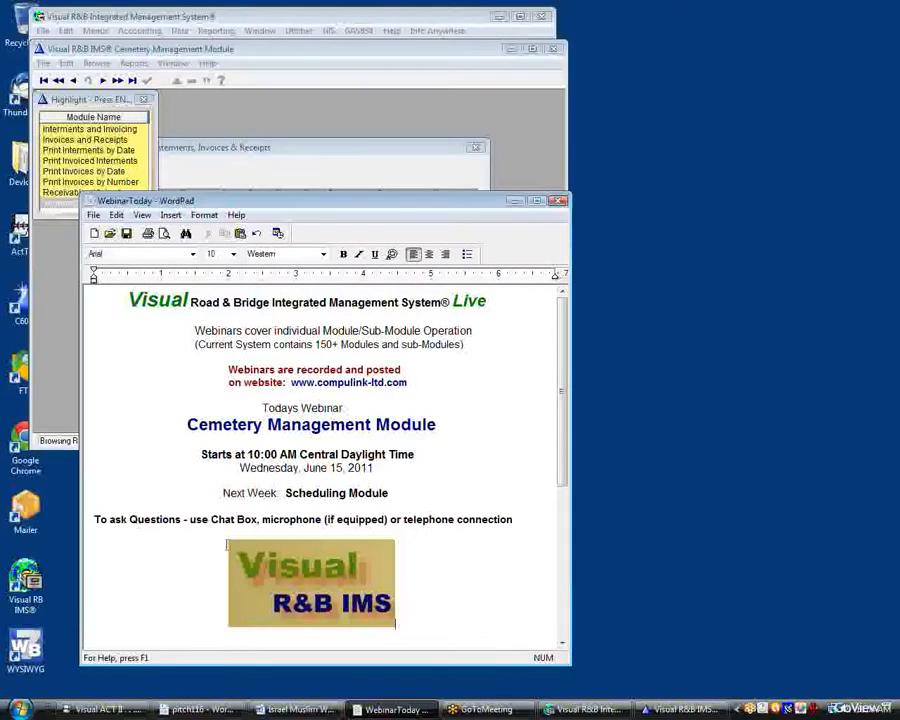